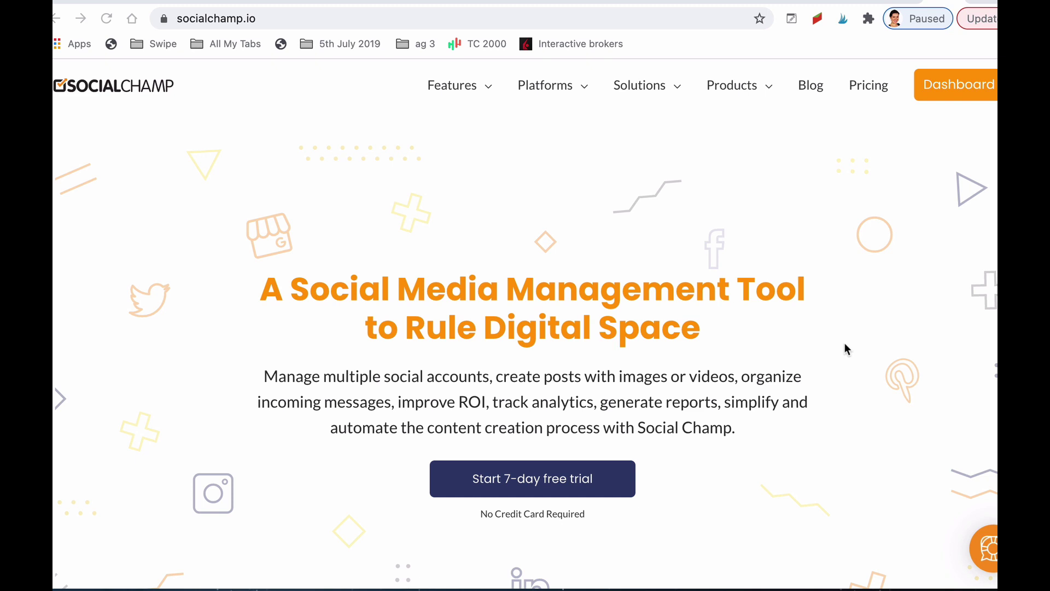
View the four plans' monthly prices, then return the pricing cards to yearly billing
{"action": "left_click", "coordinate": [867, 86]}
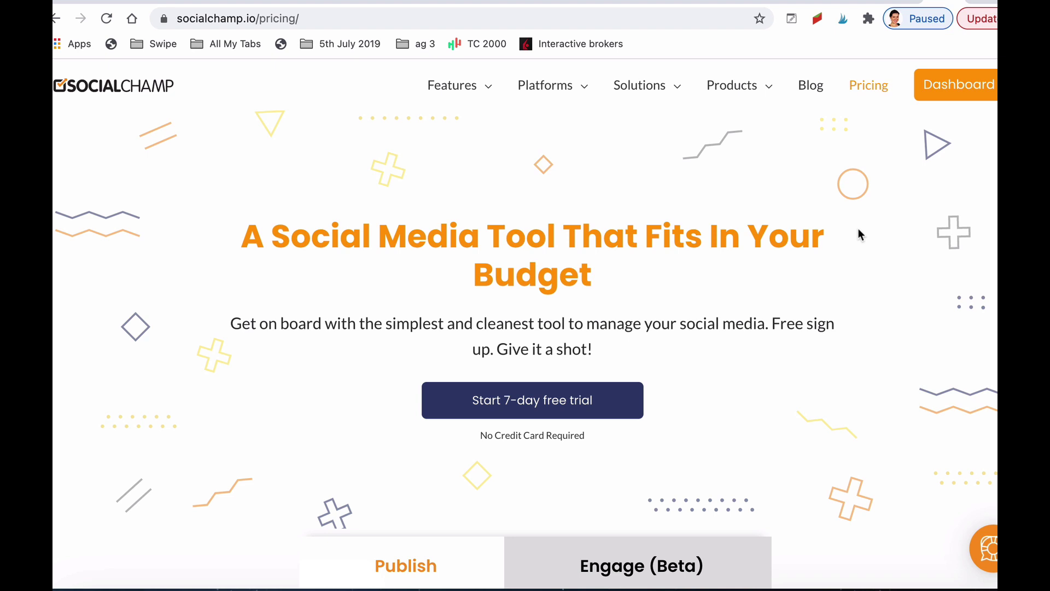
{"action": "scroll", "coordinate": [842, 427], "scroll_direction": "down", "scroll_amount": 2}
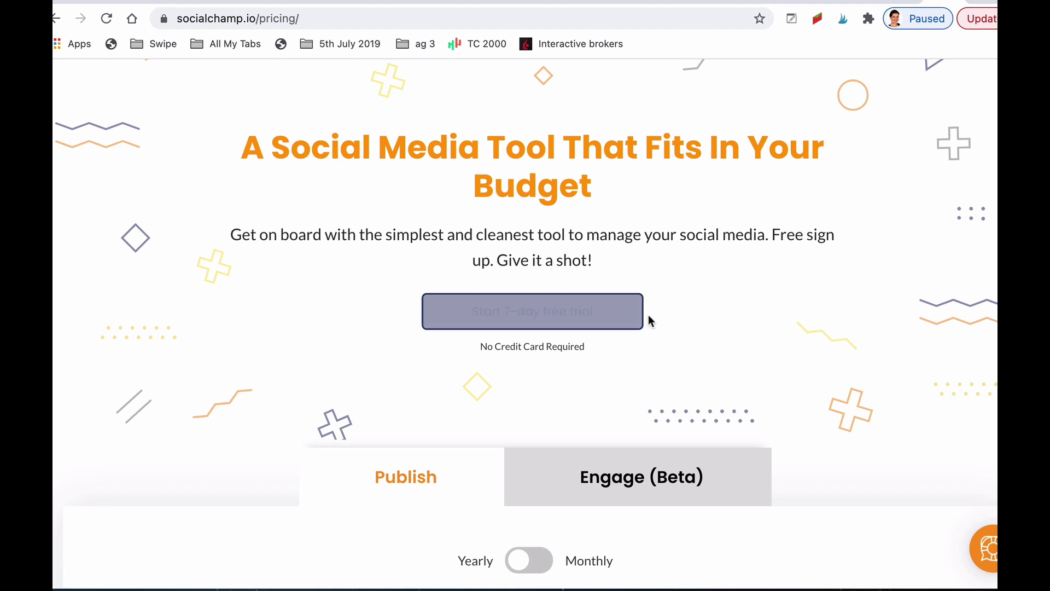
{"action": "scroll", "coordinate": [682, 371], "scroll_direction": "down", "scroll_amount": 3}
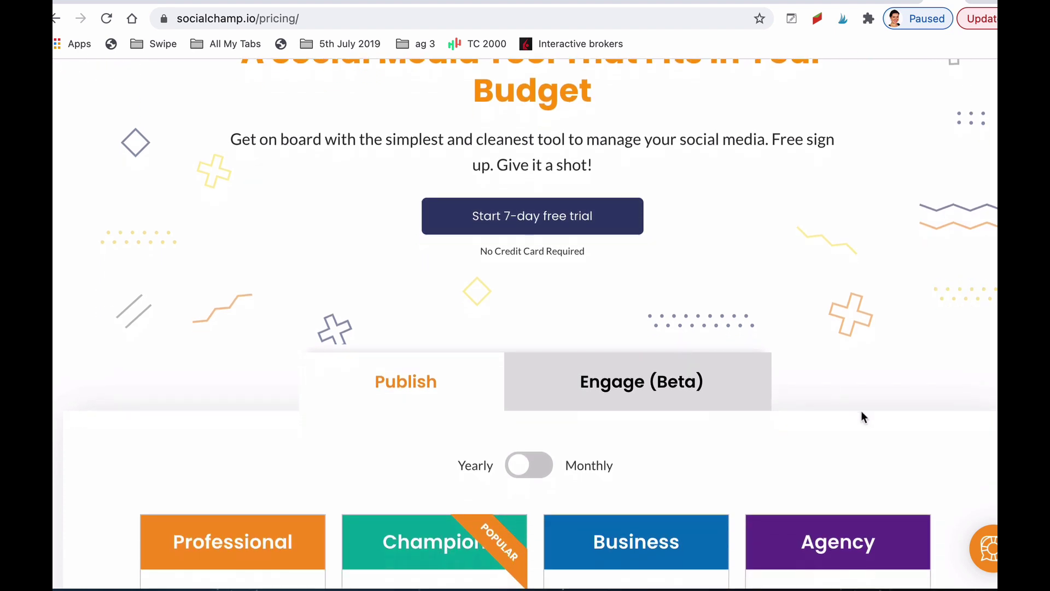
{"action": "scroll", "coordinate": [861, 417], "scroll_direction": "down", "scroll_amount": 5}
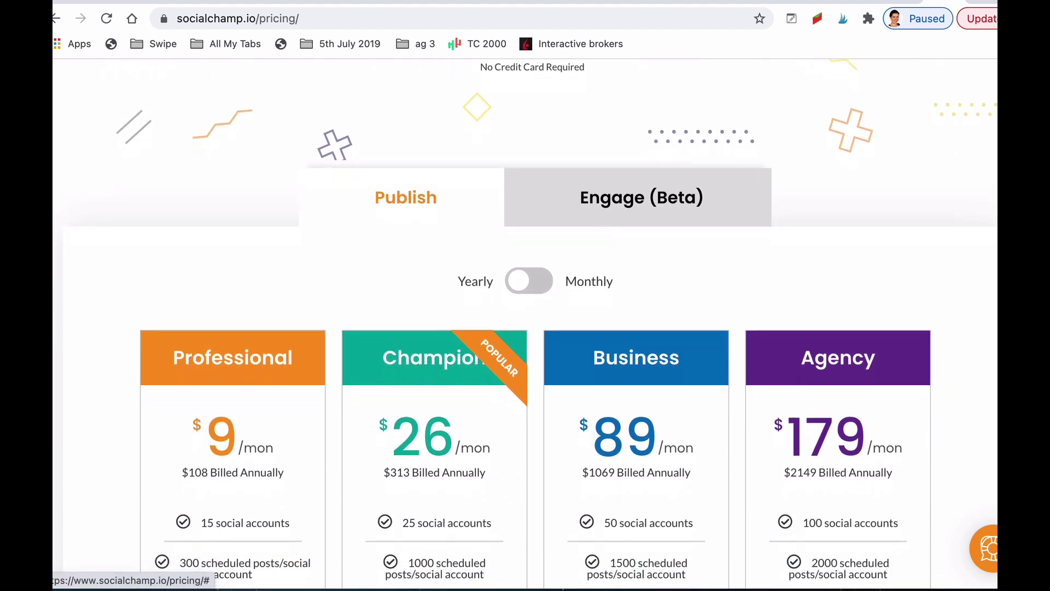
{"action": "scroll", "coordinate": [949, 263], "scroll_direction": "down", "scroll_amount": 4}
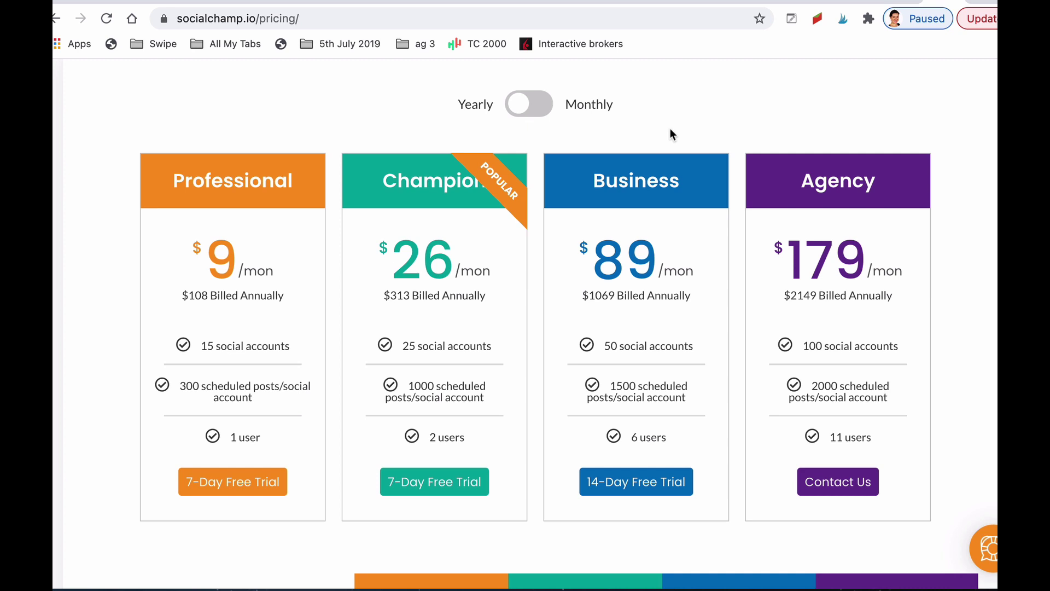
{"action": "left_click", "coordinate": [525, 107]}
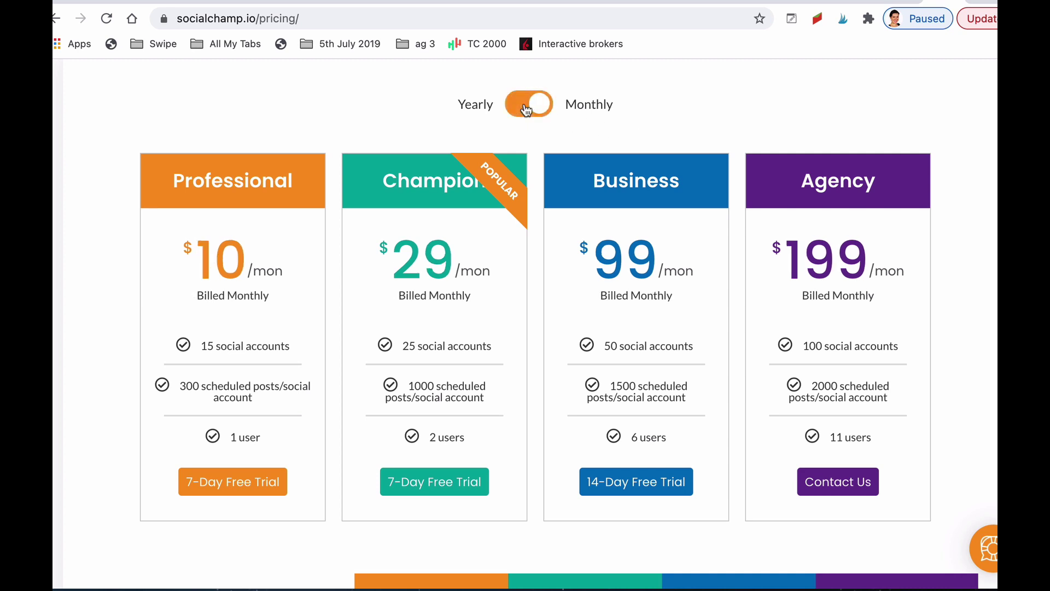
{"action": "left_click", "coordinate": [532, 109]}
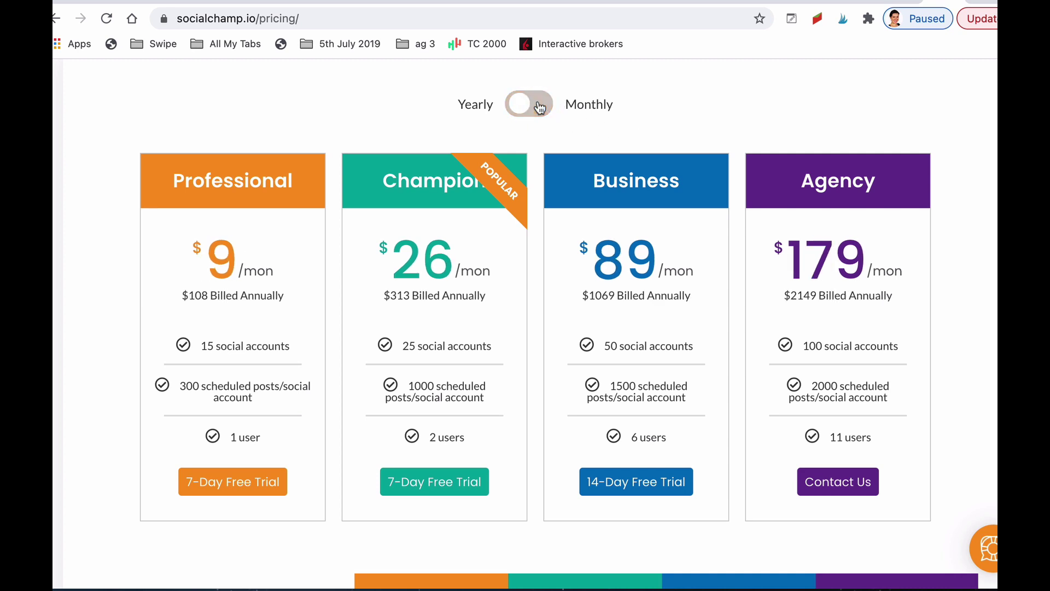
{"action": "scroll", "coordinate": [79, 309], "scroll_direction": "down", "scroll_amount": 1}
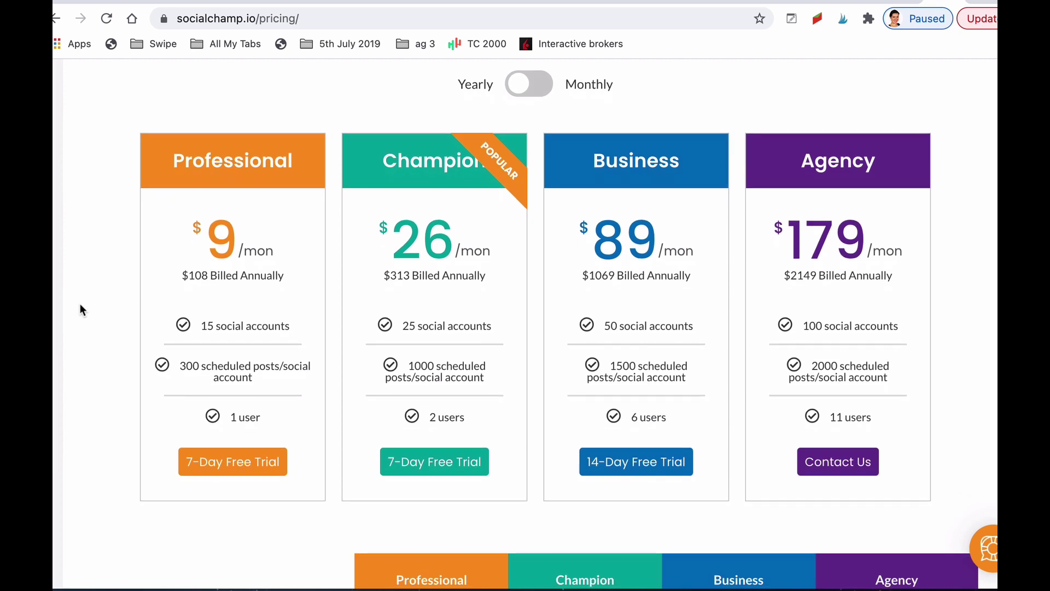
{"action": "scroll", "coordinate": [80, 309], "scroll_direction": "down", "scroll_amount": 1}
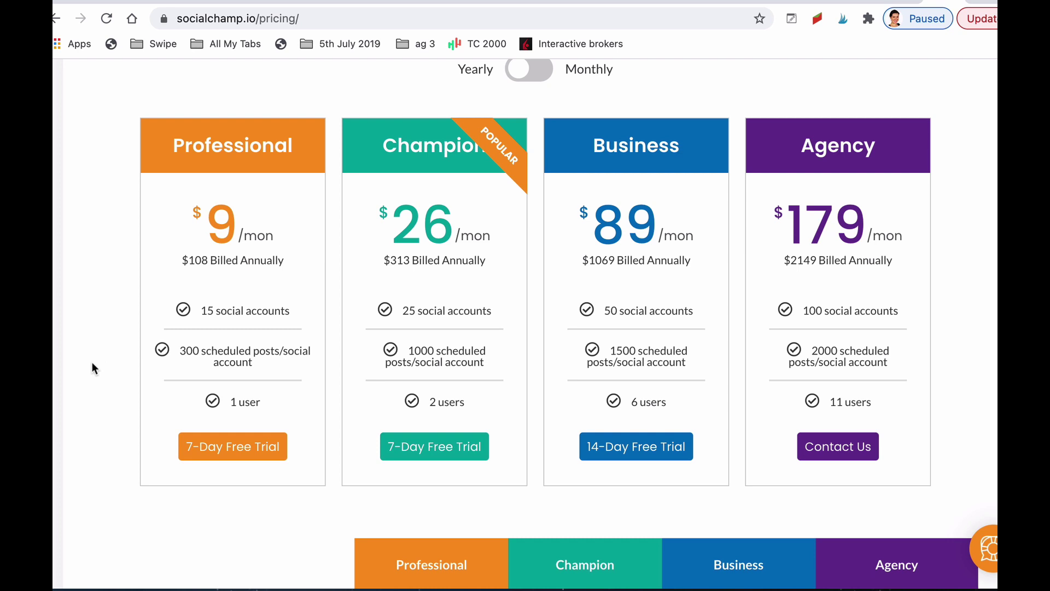
{"action": "scroll", "coordinate": [90, 362], "scroll_direction": "down", "scroll_amount": 1}
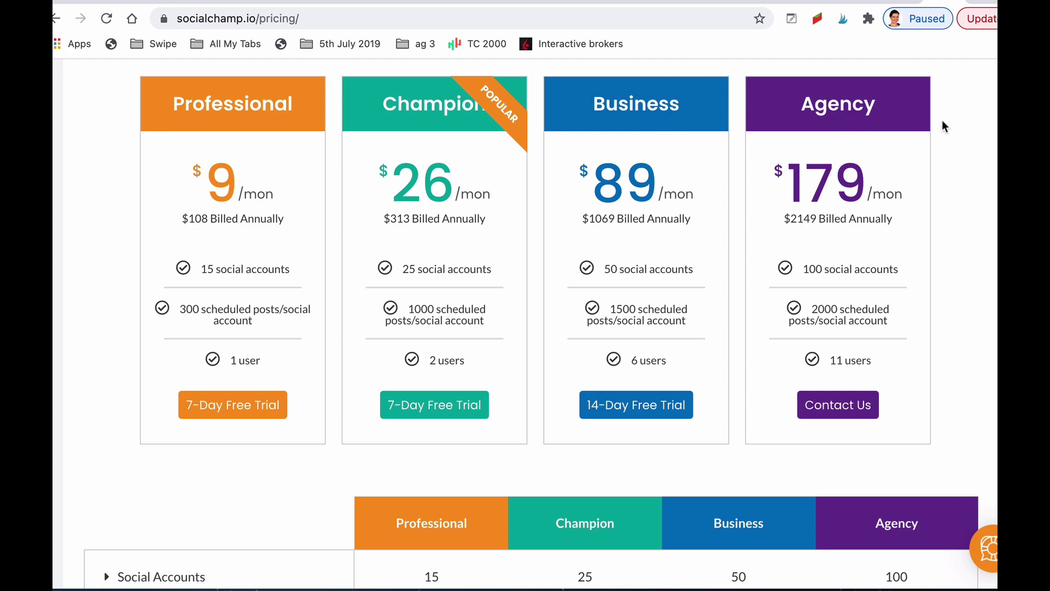
{"action": "scroll", "coordinate": [962, 127], "scroll_direction": "up", "scroll_amount": 2}
{"action": "scroll", "coordinate": [962, 127], "scroll_direction": "up", "scroll_amount": 10}
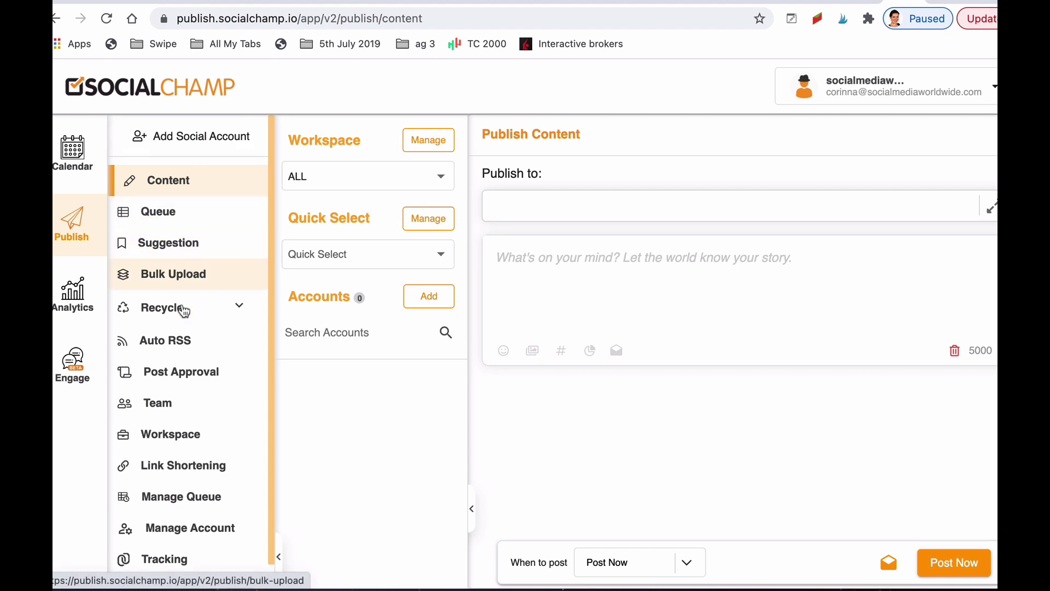
{"action": "scroll", "coordinate": [183, 307], "scroll_direction": "down", "scroll_amount": 1}
{"action": "scroll", "coordinate": [178, 439], "scroll_direction": "up", "scroll_amount": 1}
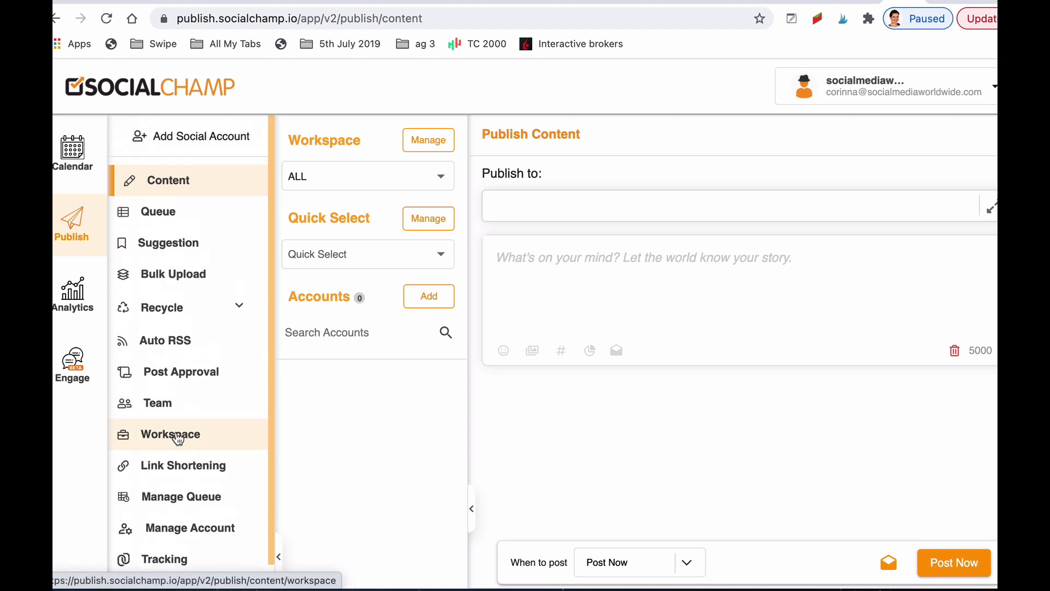
Start adding a new social account from the Publish dashboard sidebar
{"action": "left_click", "coordinate": [203, 142]}
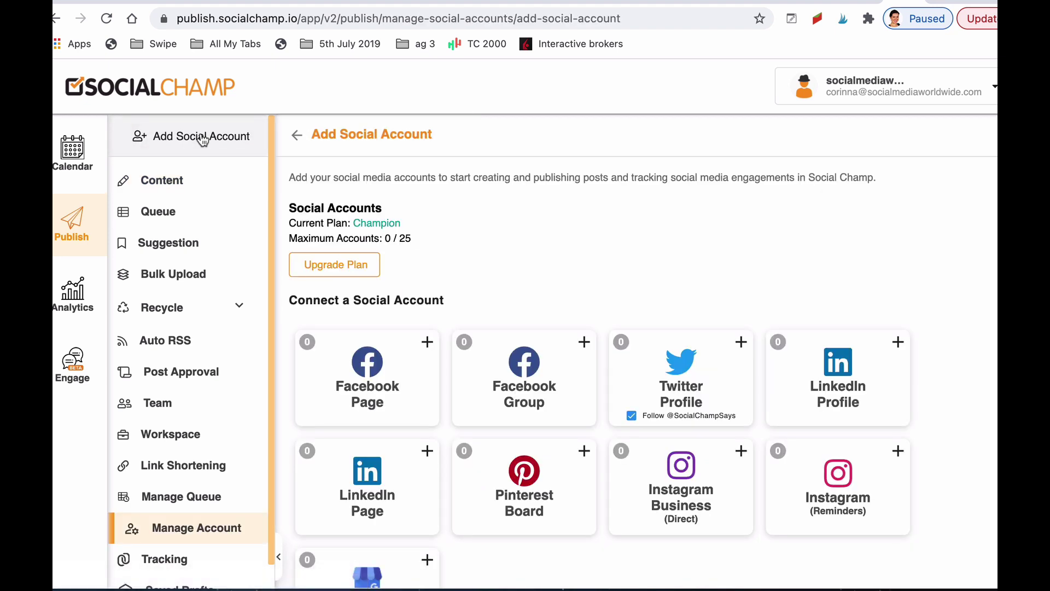
Sign in to the Twitter profile and authorize Social Champ to access it
{"action": "left_click", "coordinate": [695, 370]}
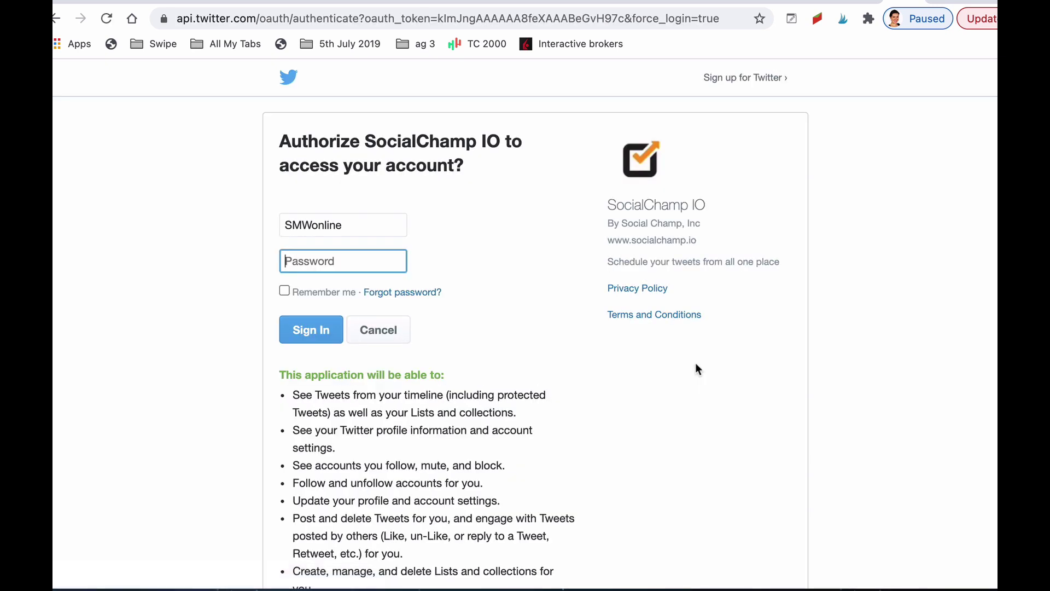
{"action": "left_click", "coordinate": [322, 330]}
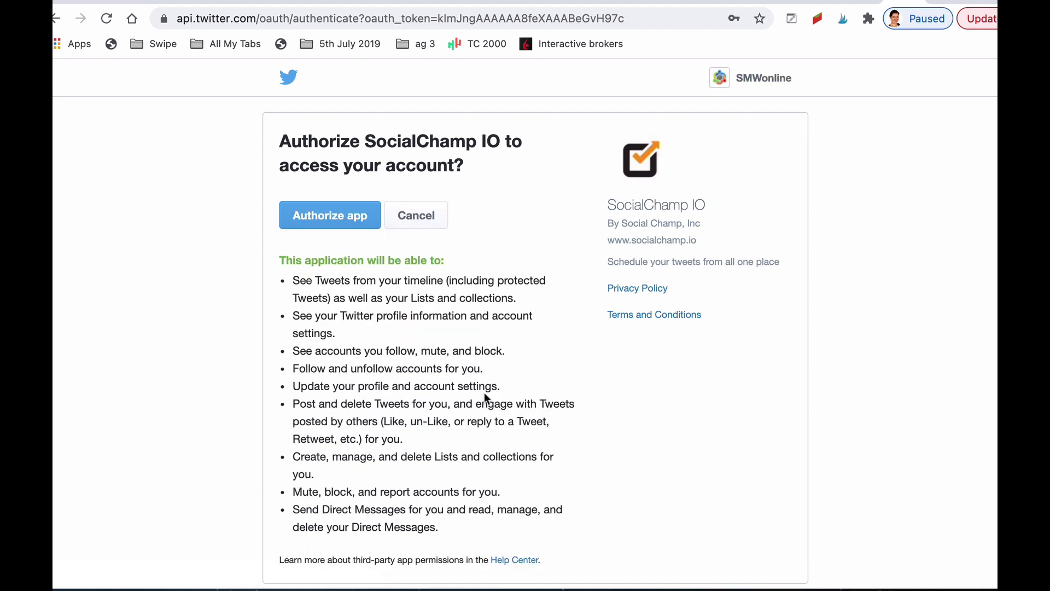
{"action": "left_click", "coordinate": [333, 222]}
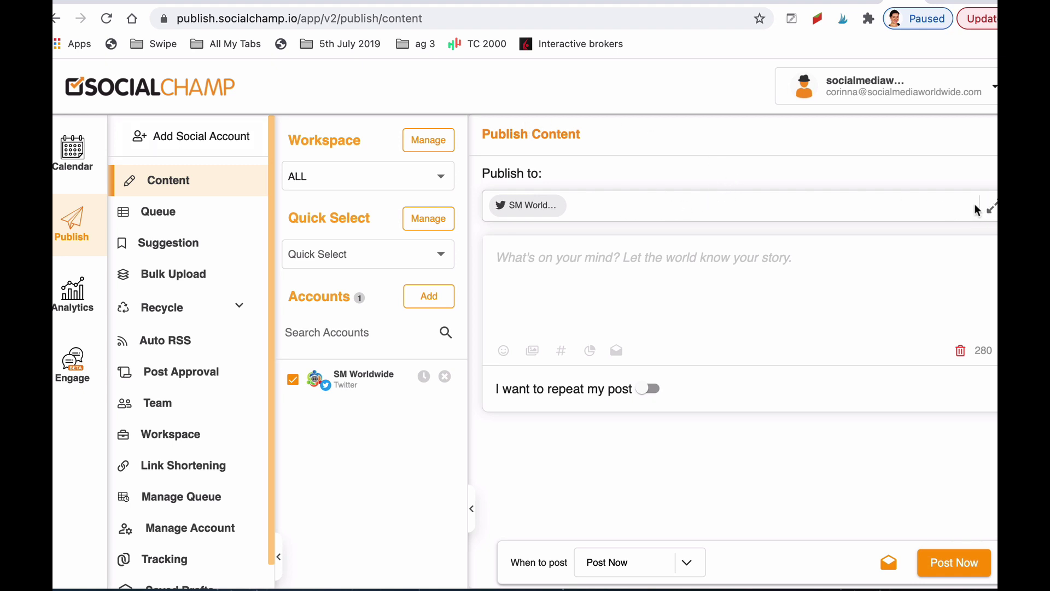
Write the content-ideas tweet with the pasted blog article link and post it now to SM Worldwide
{"action": "left_click", "coordinate": [645, 263]}
{"action": "type", "text": "Check out "}
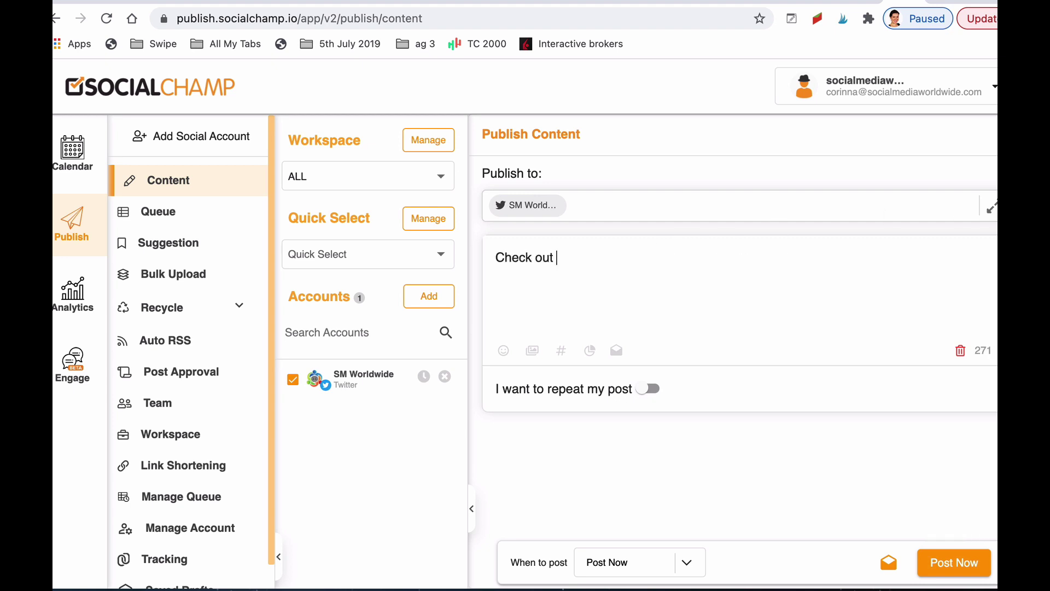
{"action": "type", "text": "our latest art"}
{"action": "type", "text": "icle on how to "}
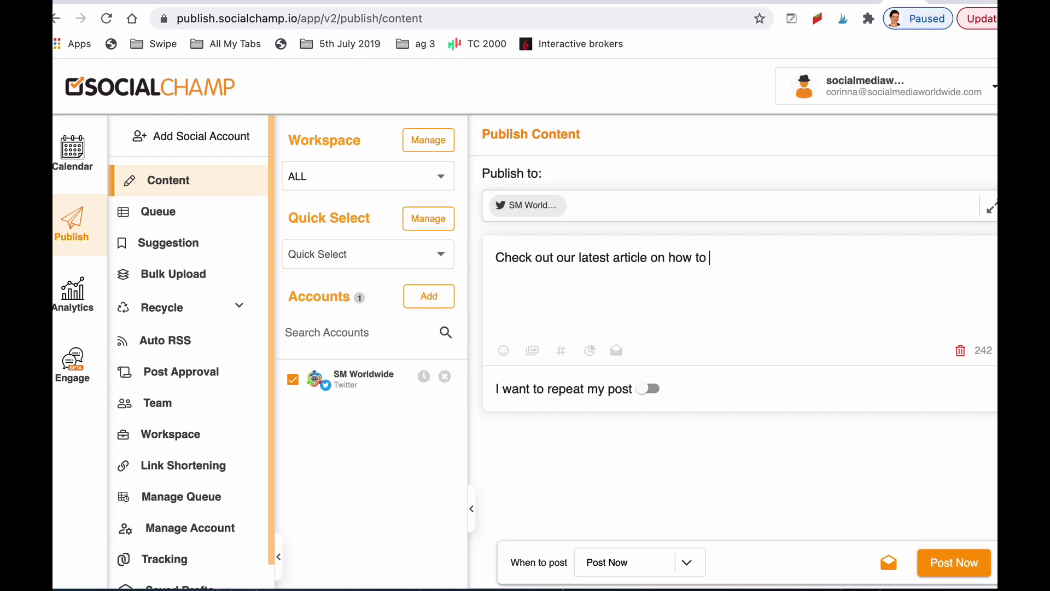
{"action": "type", "text": "come up with "}
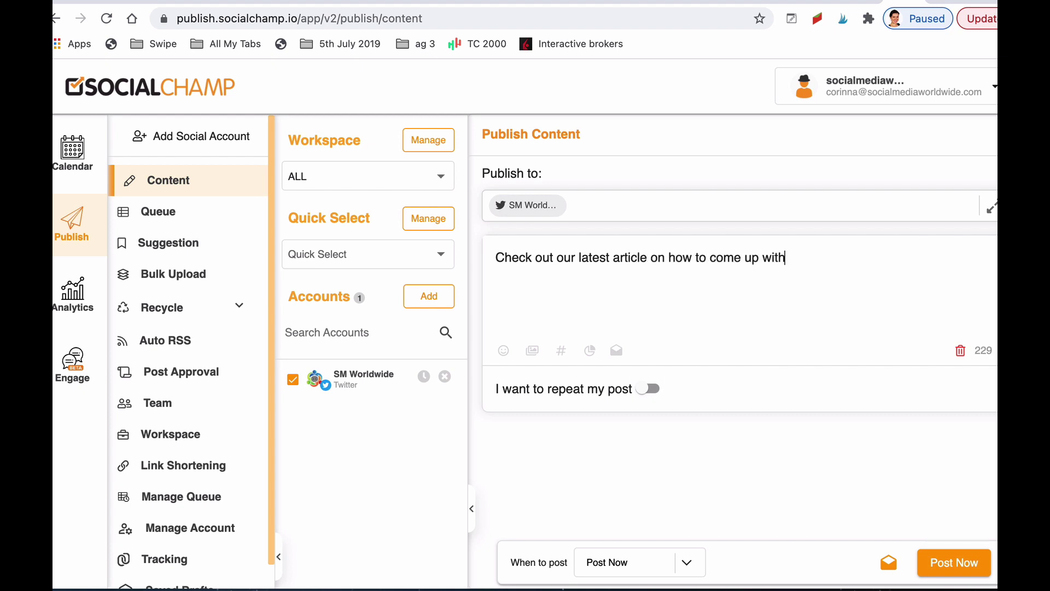
{"action": "type", "text": "g"}
{"action": "type", "text": "ood social med"}
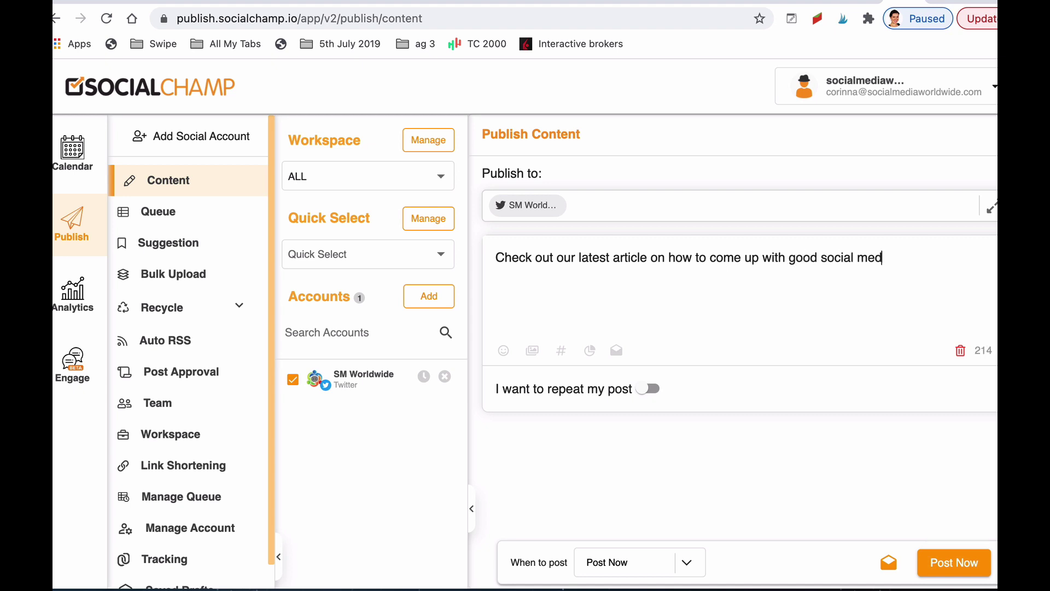
{"action": "type", "text": "ia content ideas"}
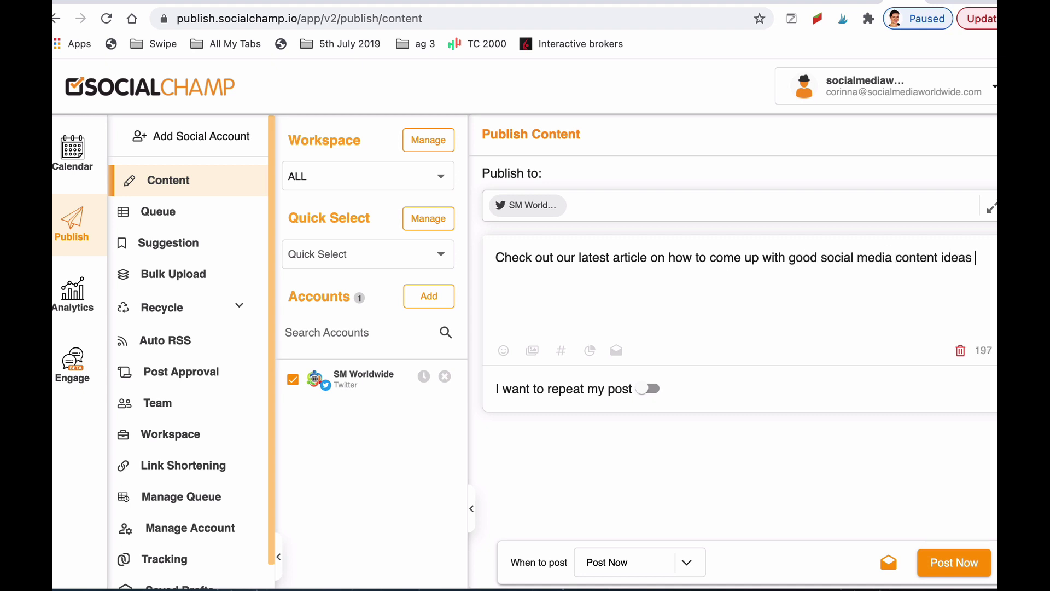
{"action": "type", "text": "https://www.socialmediaworldwide.com/blog/content-marketing/how-to-easily-come-up-with-social-media-content-ideas/"}
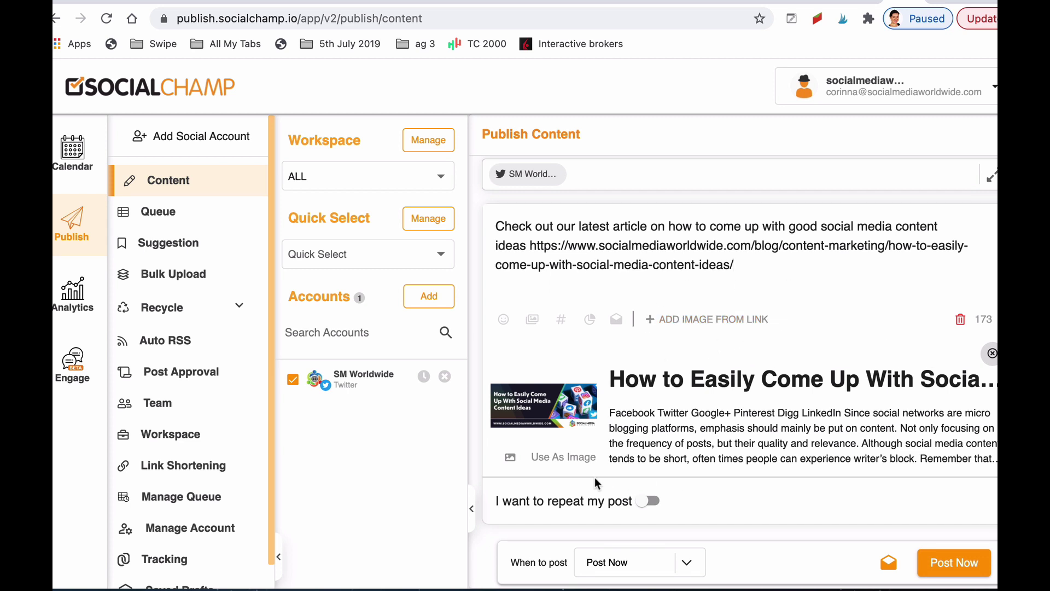
{"action": "left_click", "coordinate": [646, 508]}
{"action": "left_click", "coordinate": [951, 562]}
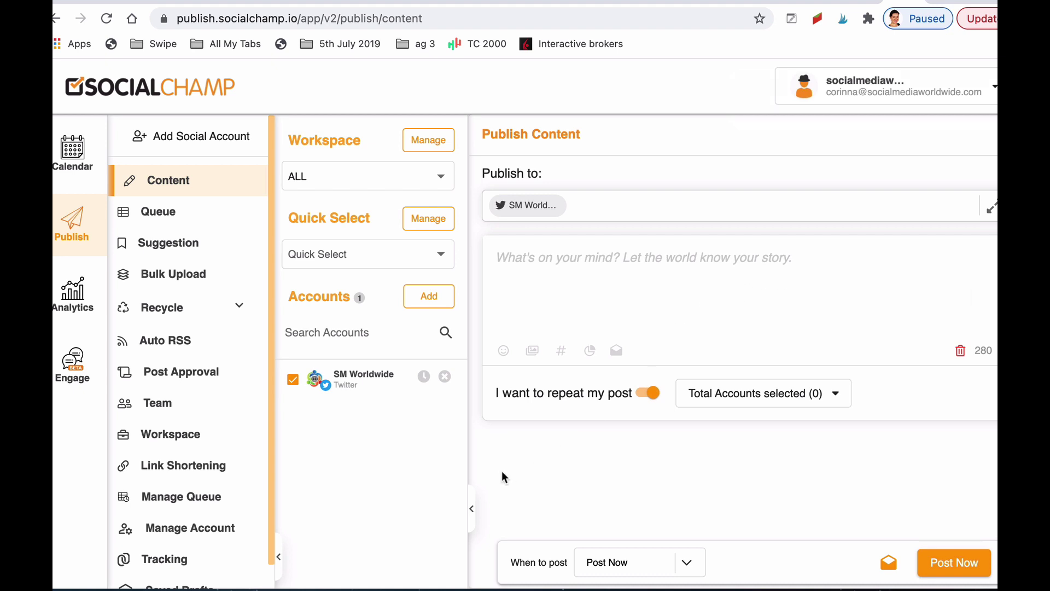
View the SM Worldwide Twitter queue, which shows no scheduled posts
{"action": "left_click", "coordinate": [165, 214]}
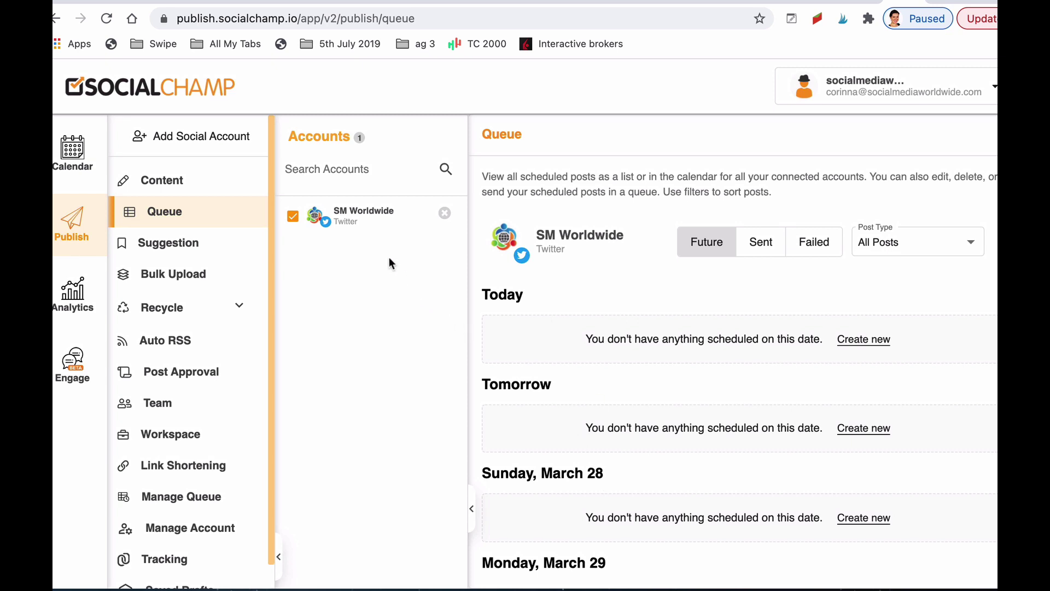
View the Bulk Upload page with its four-step CSV process in Australia/Brisbane timezone
{"action": "left_click", "coordinate": [194, 277]}
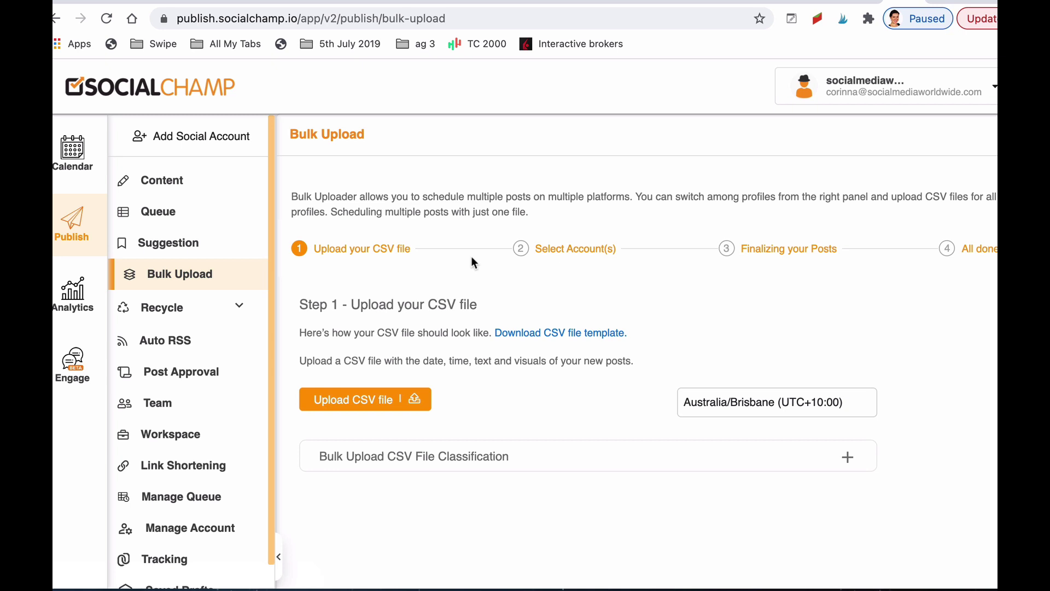
View the Recycle page's collection and campaign setup steps
{"action": "left_click", "coordinate": [169, 314]}
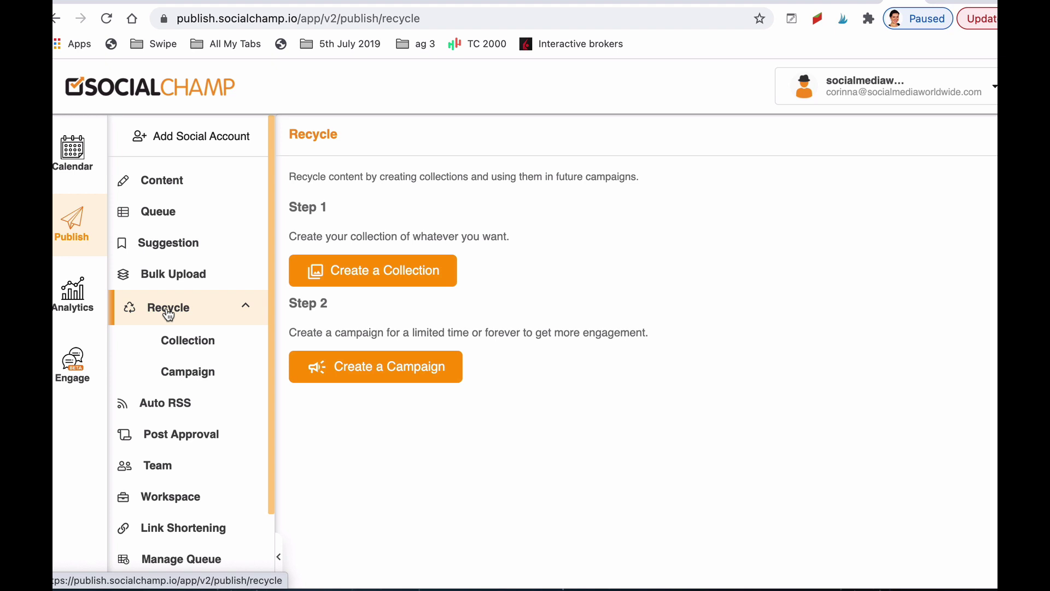
{"action": "scroll", "coordinate": [242, 447], "scroll_direction": "down", "scroll_amount": 1}
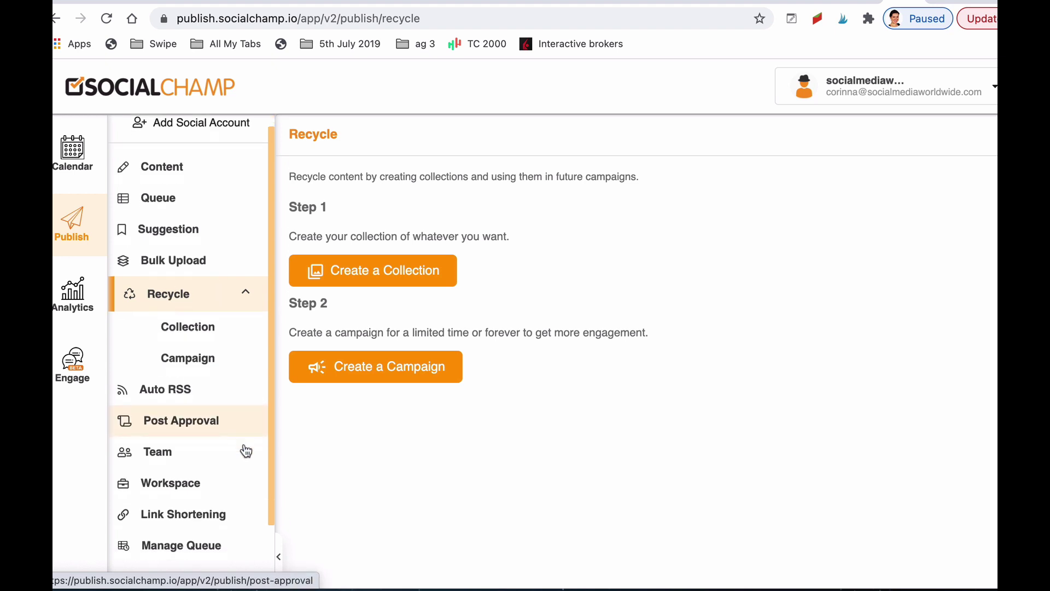
{"action": "scroll", "coordinate": [242, 447], "scroll_direction": "down", "scroll_amount": 1}
{"action": "scroll", "coordinate": [244, 450], "scroll_direction": "down", "scroll_amount": 2}
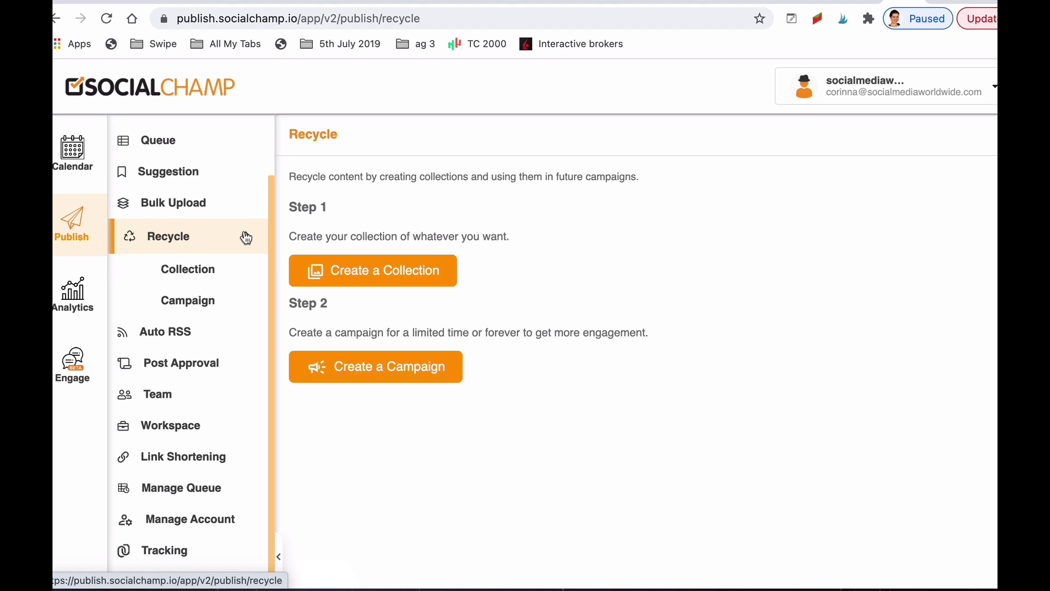
{"action": "scroll", "coordinate": [246, 237], "scroll_direction": "down", "scroll_amount": 1}
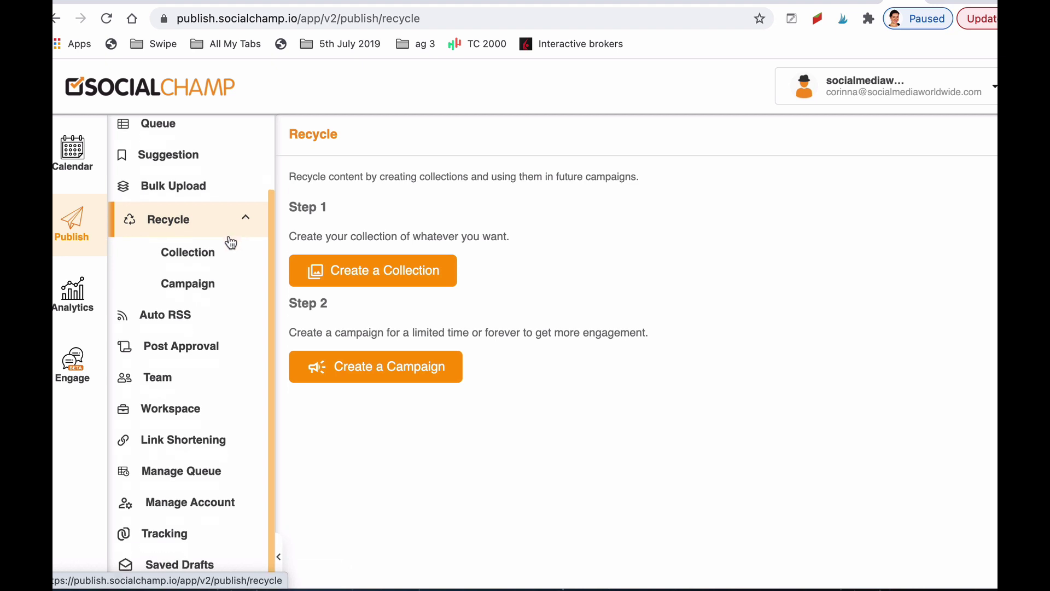
View the Auto RSS feeds (TechCrunch, Canva, Mashable, Google News) and dismiss the add-account tip
{"action": "left_click", "coordinate": [204, 317]}
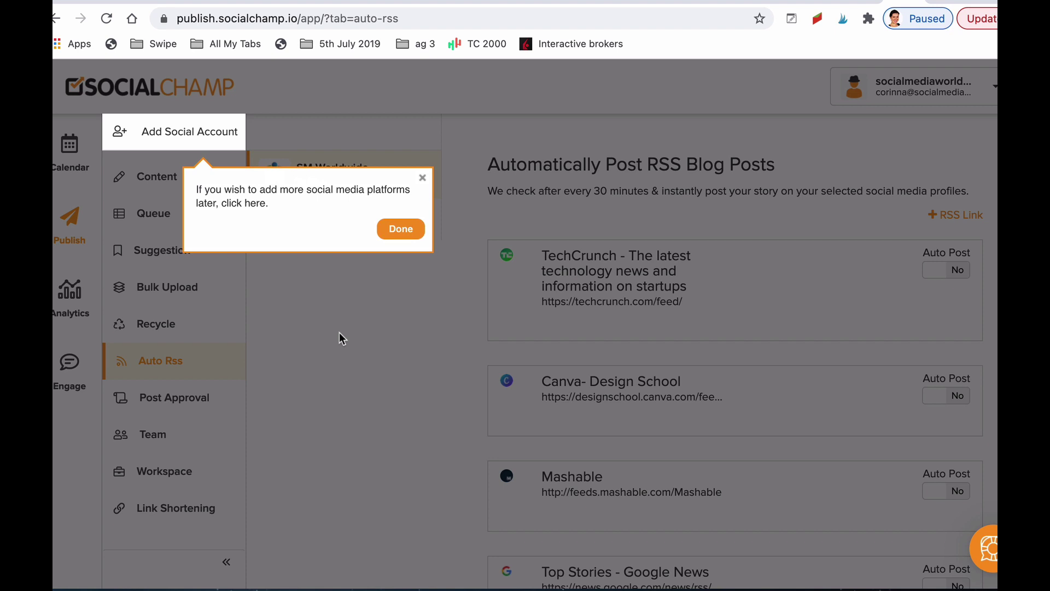
{"action": "left_click", "coordinate": [423, 178]}
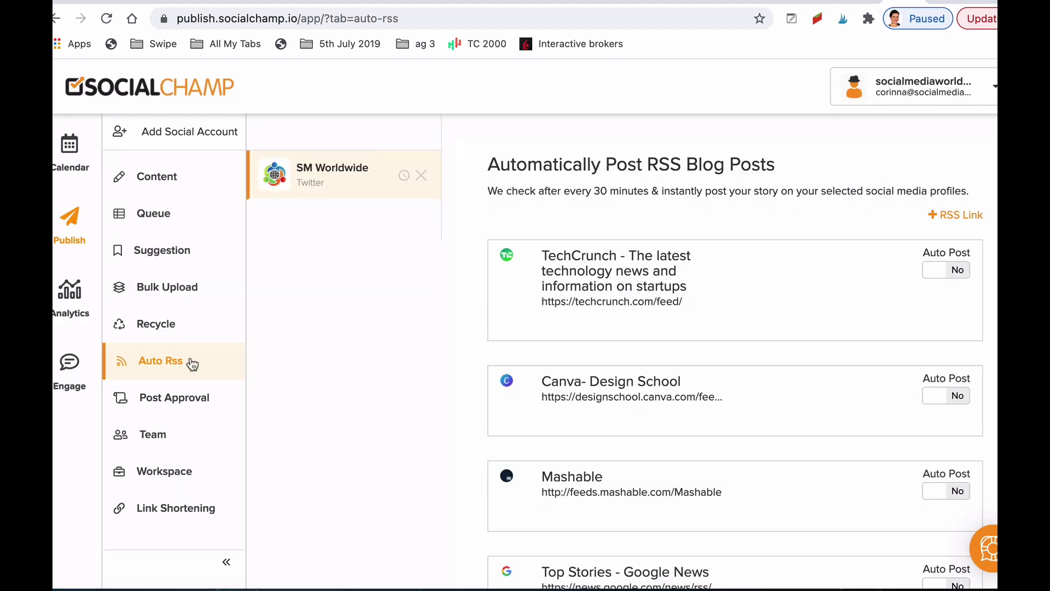
Review the Bitly and UTM link shortening settings, then move to the Team page
{"action": "left_click", "coordinate": [187, 512]}
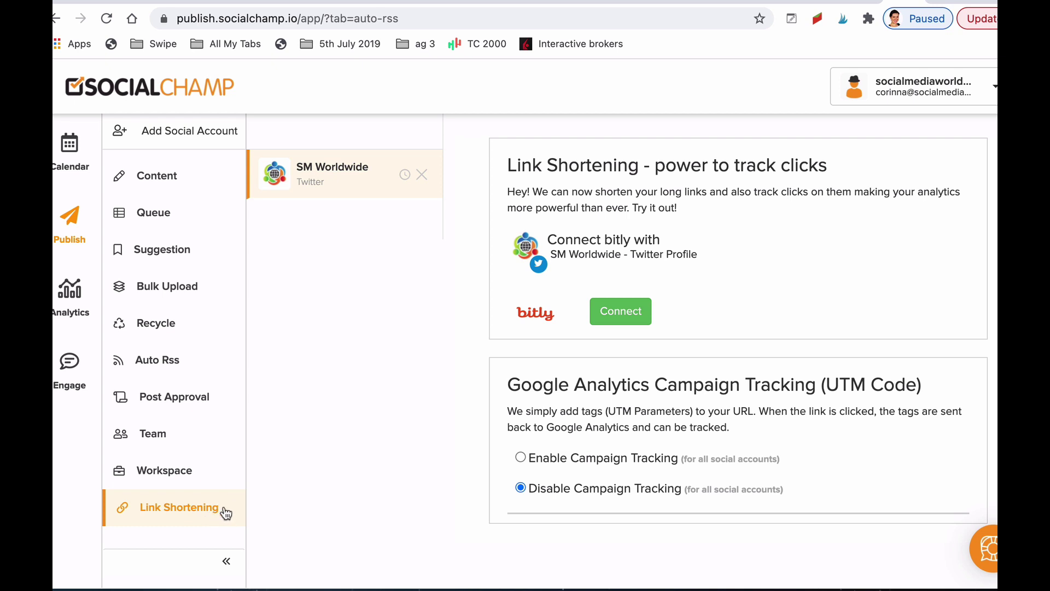
{"action": "left_click", "coordinate": [156, 442]}
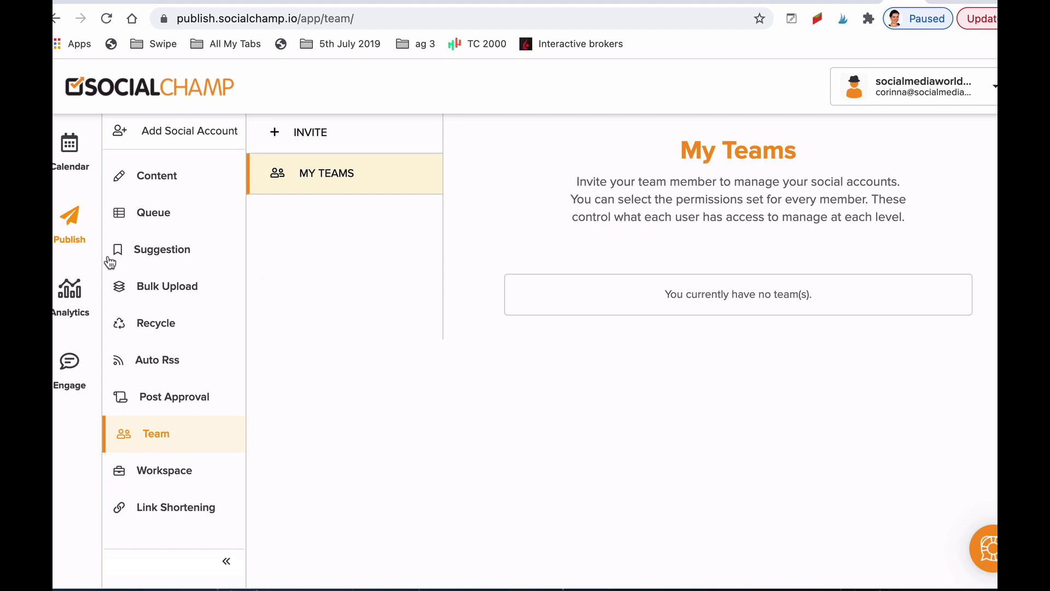
View the Analytics overview for SM Worldwide showing zero followers, likes and tweets this week
{"action": "left_click", "coordinate": [69, 297]}
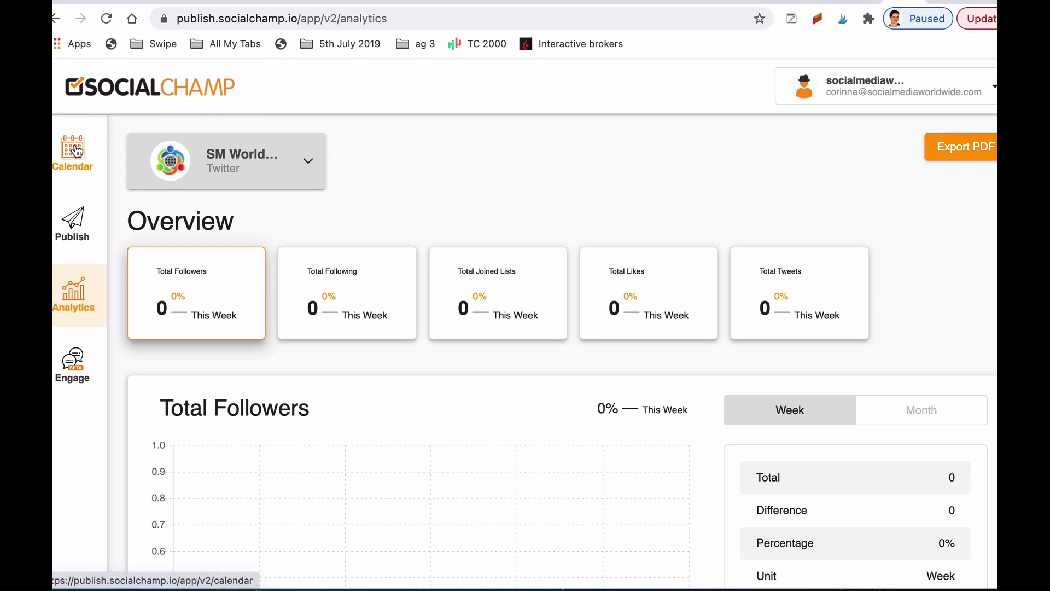
Show the March 2021 calendar with the SM Worldwide tweet on the 26th
{"action": "left_click", "coordinate": [81, 163]}
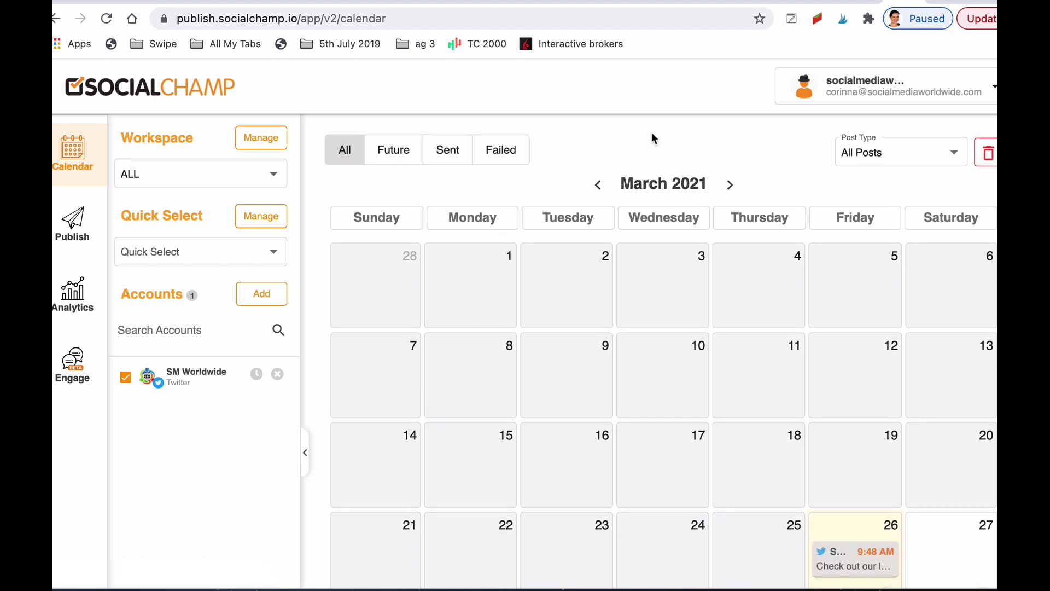
{"action": "scroll", "coordinate": [651, 137], "scroll_direction": "down", "scroll_amount": 1}
{"action": "scroll", "coordinate": [651, 138], "scroll_direction": "down", "scroll_amount": 2}
{"action": "scroll", "coordinate": [651, 138], "scroll_direction": "down", "scroll_amount": 3}
{"action": "scroll", "coordinate": [652, 138], "scroll_direction": "down", "scroll_amount": 1}
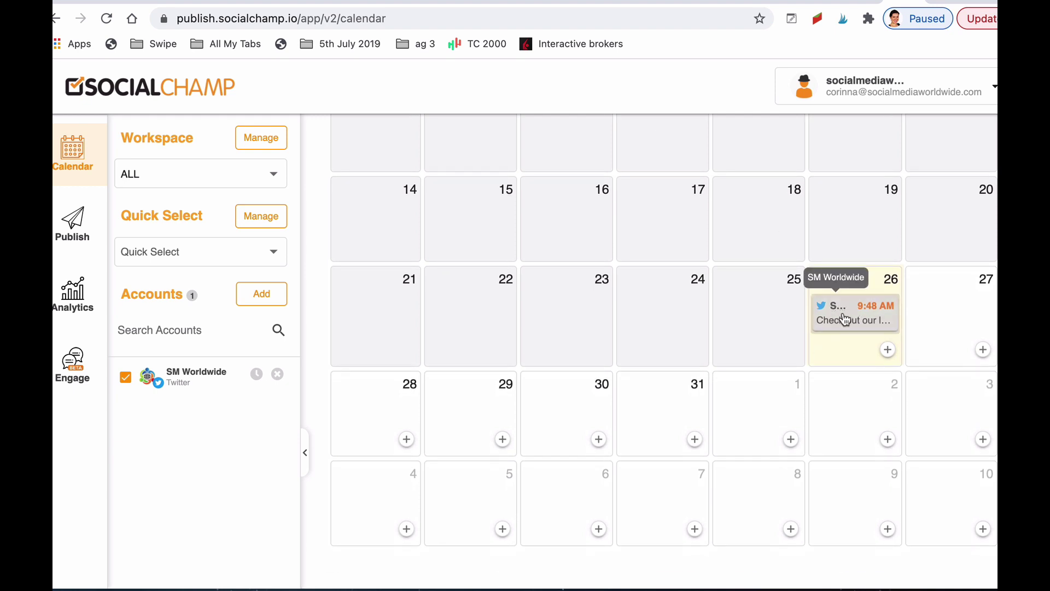
{"action": "scroll", "coordinate": [852, 314], "scroll_direction": "up", "scroll_amount": 2}
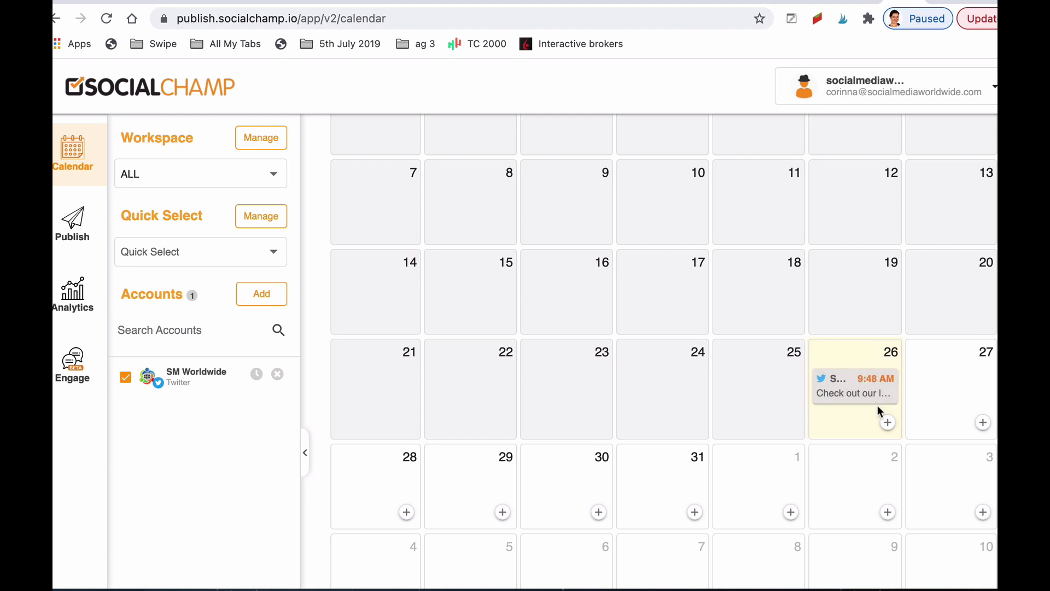
{"action": "scroll", "coordinate": [544, 251], "scroll_direction": "up", "scroll_amount": 2}
{"action": "scroll", "coordinate": [755, 380], "scroll_direction": "up", "scroll_amount": 1}
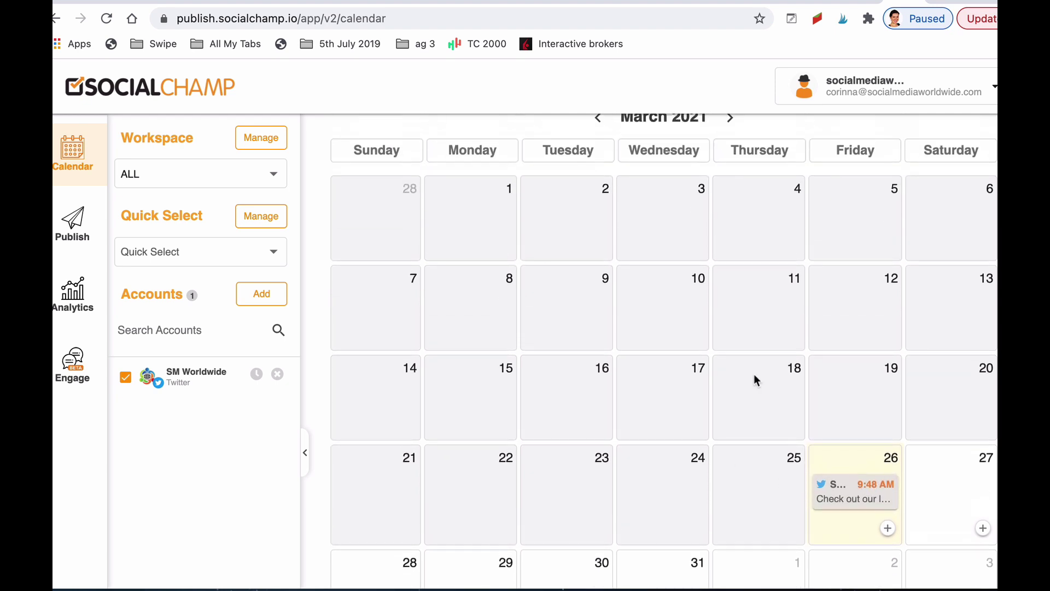
{"action": "scroll", "coordinate": [754, 380], "scroll_direction": "down", "scroll_amount": 5}
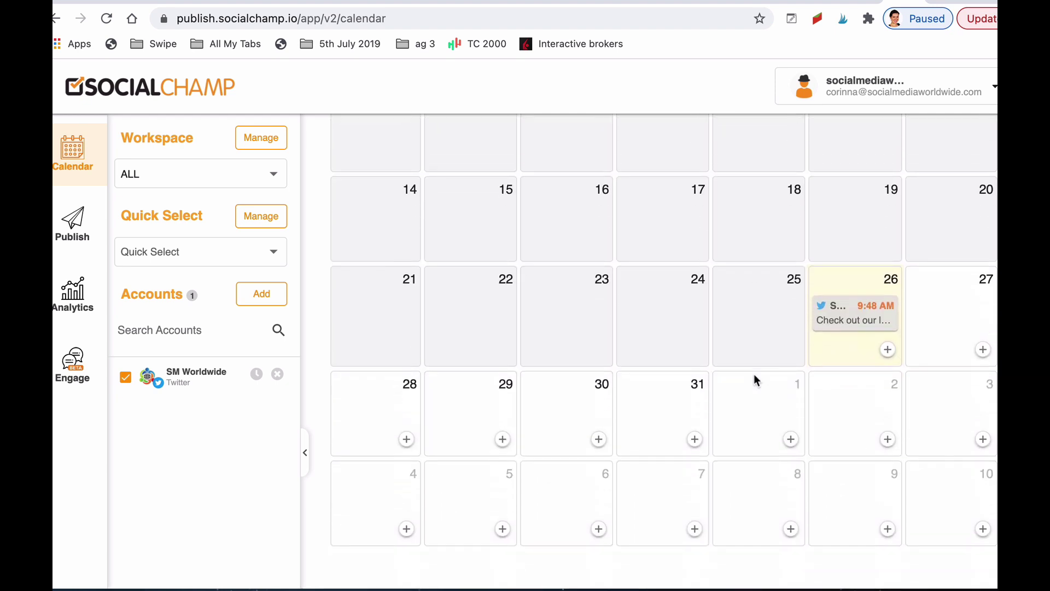
{"action": "left_click", "coordinate": [694, 439]}
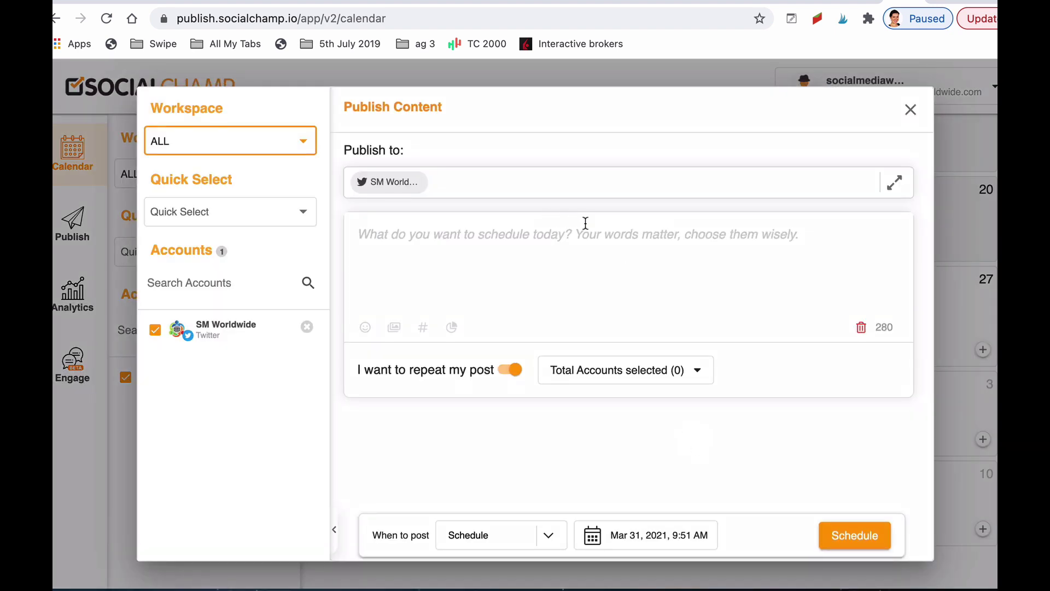
{"action": "left_click", "coordinate": [913, 114]}
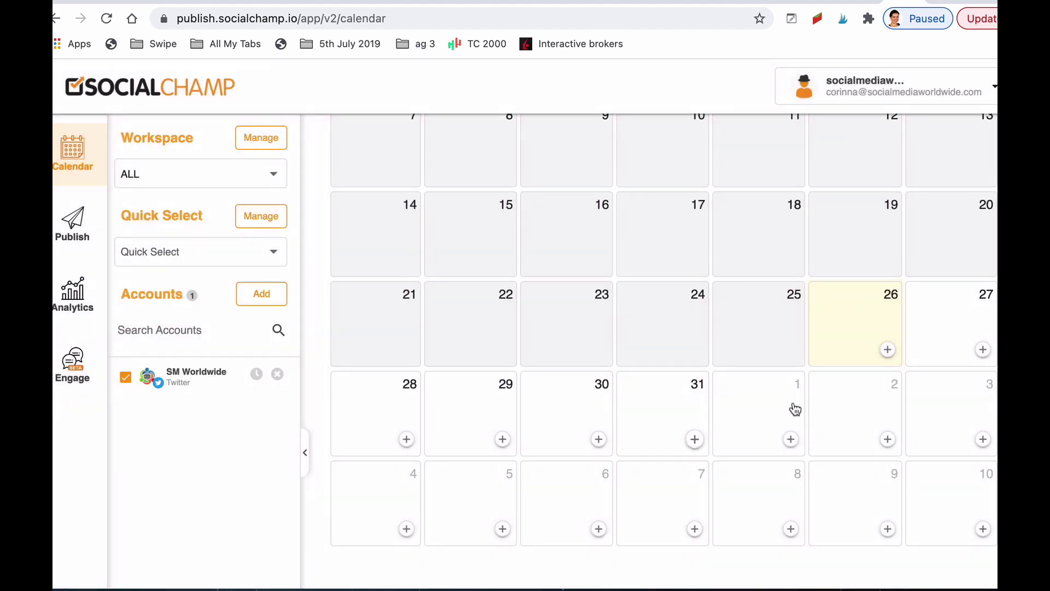
{"action": "scroll", "coordinate": [712, 401], "scroll_direction": "up", "scroll_amount": 3}
{"action": "scroll", "coordinate": [776, 517], "scroll_direction": "down", "scroll_amount": 3}
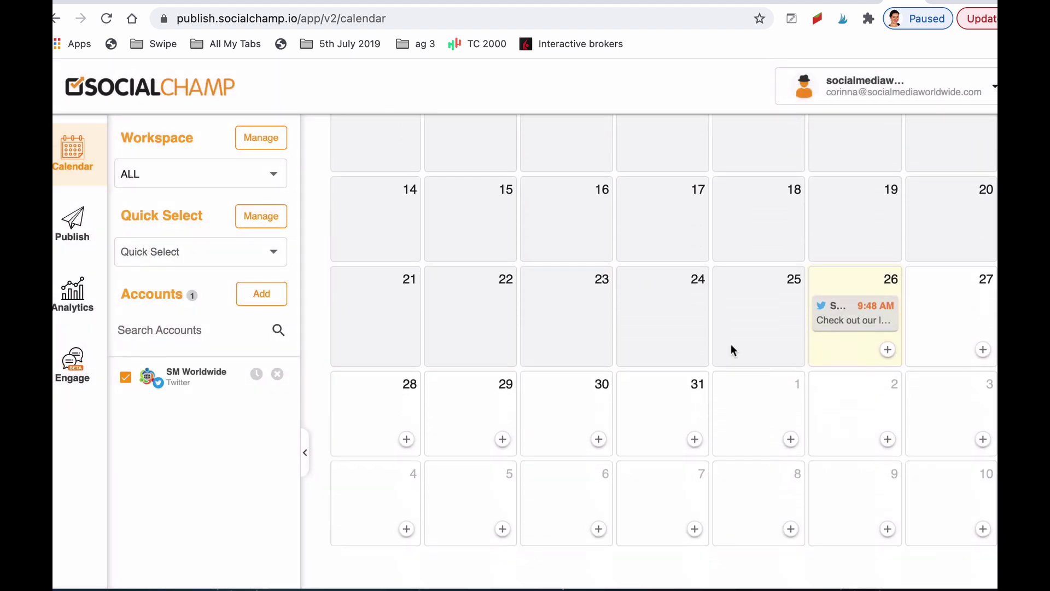
{"action": "scroll", "coordinate": [737, 398], "scroll_direction": "down", "scroll_amount": 1}
{"action": "scroll", "coordinate": [852, 358], "scroll_direction": "up", "scroll_amount": 3}
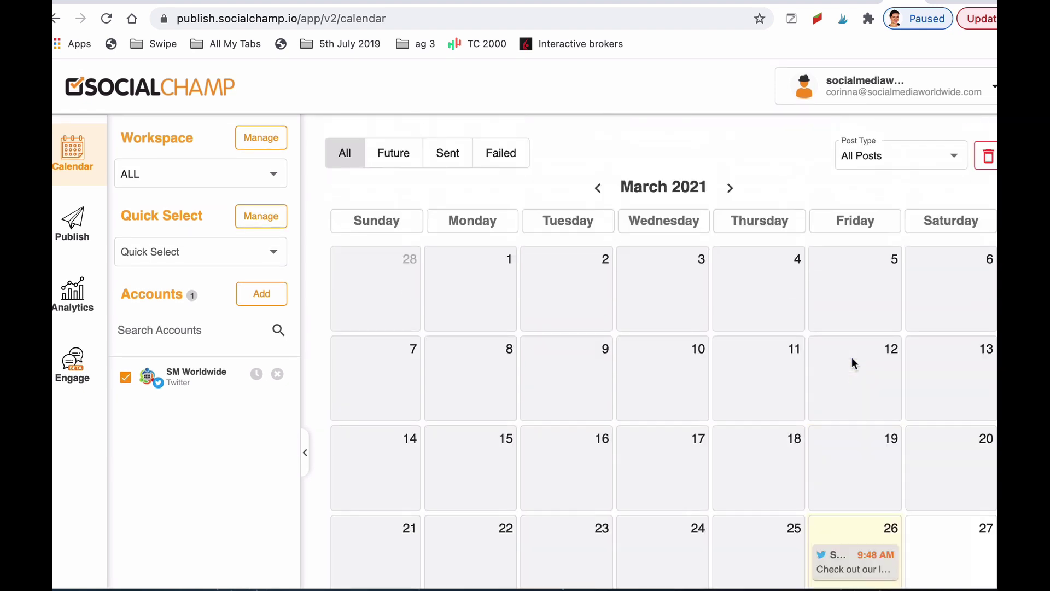